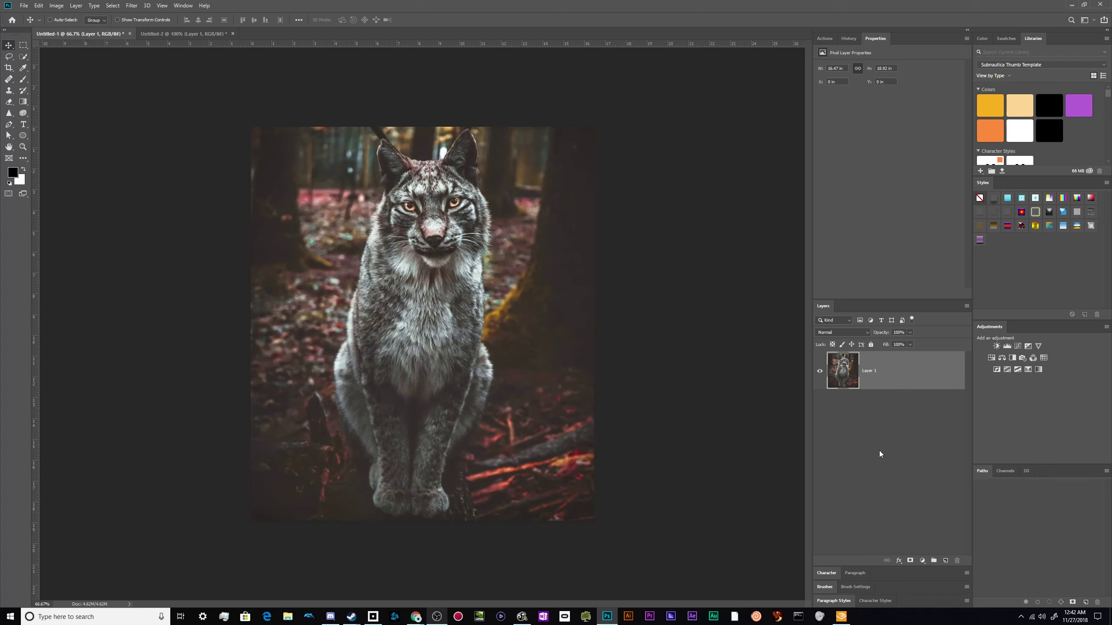
Duplicate the lynx photo layer and select the copy.
{"action": "key", "text": "ctrl+j"}
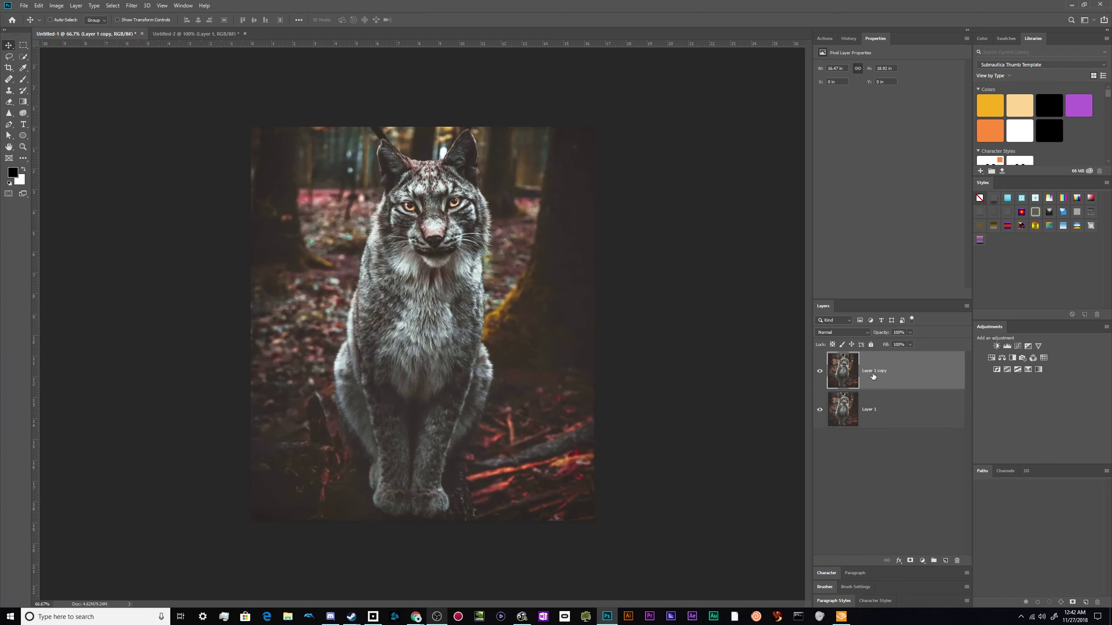
{"action": "left_click", "coordinate": [901, 409]}
{"action": "left_click", "coordinate": [895, 383]}
Add a Brightness/Contrast adjustment layer above the copy and try Contrast values between 0 and 100.
{"action": "left_click", "coordinate": [997, 346]}
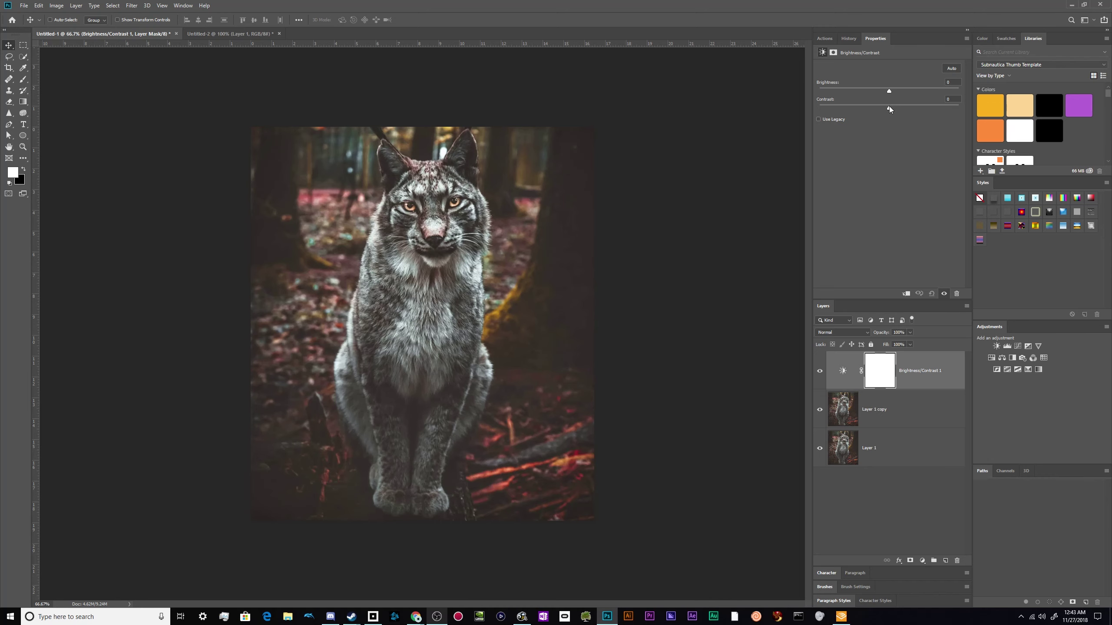
{"action": "left_click_drag", "start_coordinate": [889, 109], "coordinate": [899, 111]}
{"action": "left_click_drag", "start_coordinate": [931, 121], "coordinate": [925, 121]}
{"action": "key", "text": "ctrl+z"}
{"action": "left_click_drag", "start_coordinate": [889, 109], "coordinate": [916, 110]}
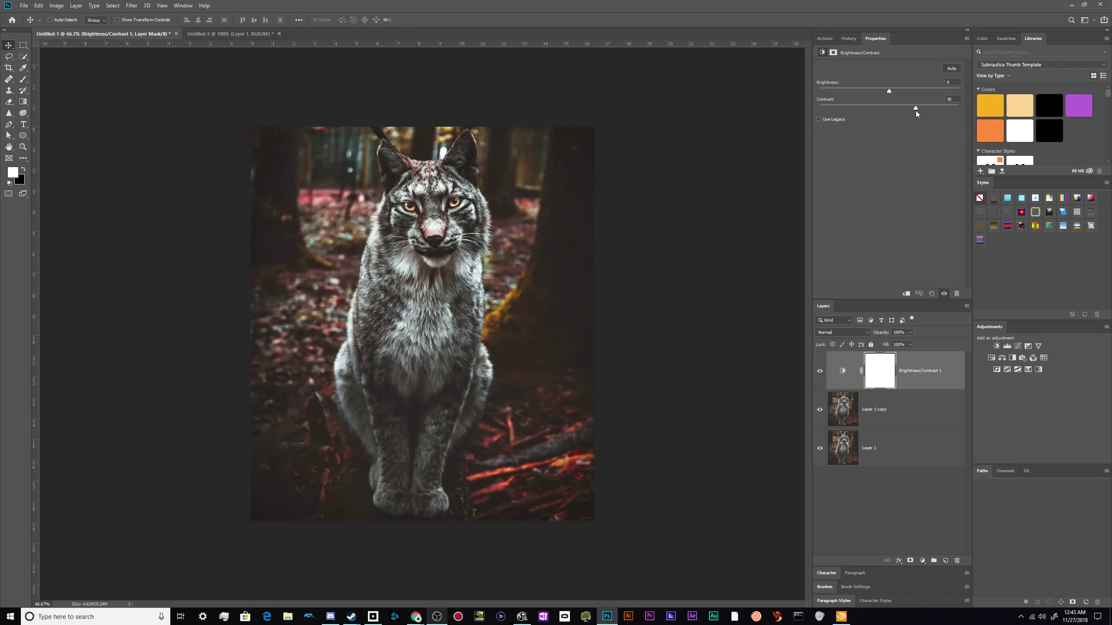
{"action": "key", "text": "ctrl+z"}
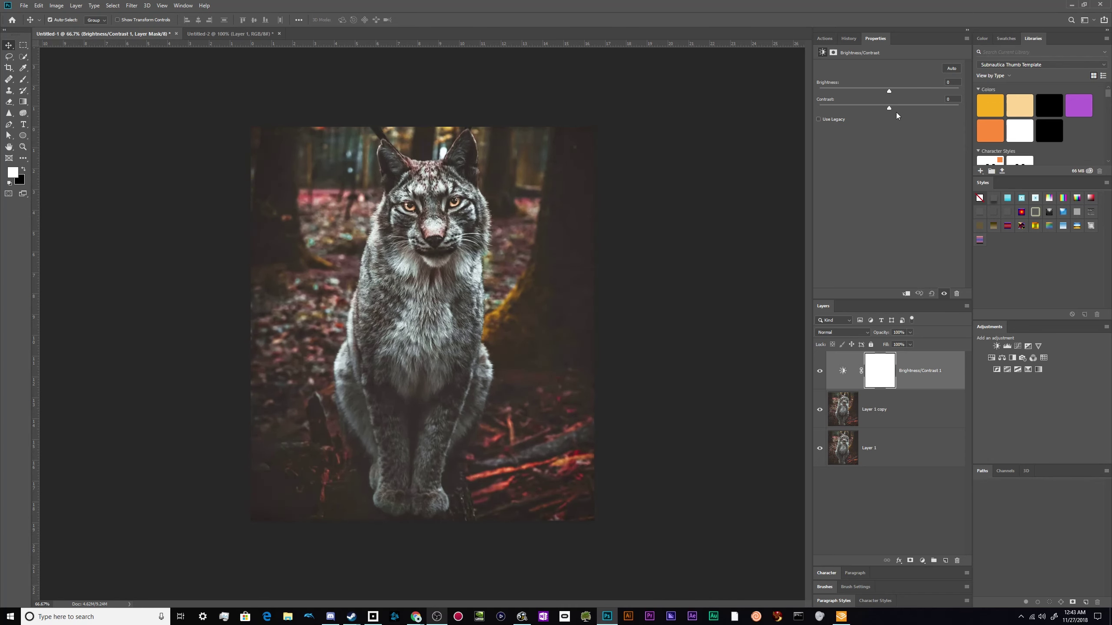
{"action": "left_click_drag", "start_coordinate": [888, 109], "coordinate": [978, 117]}
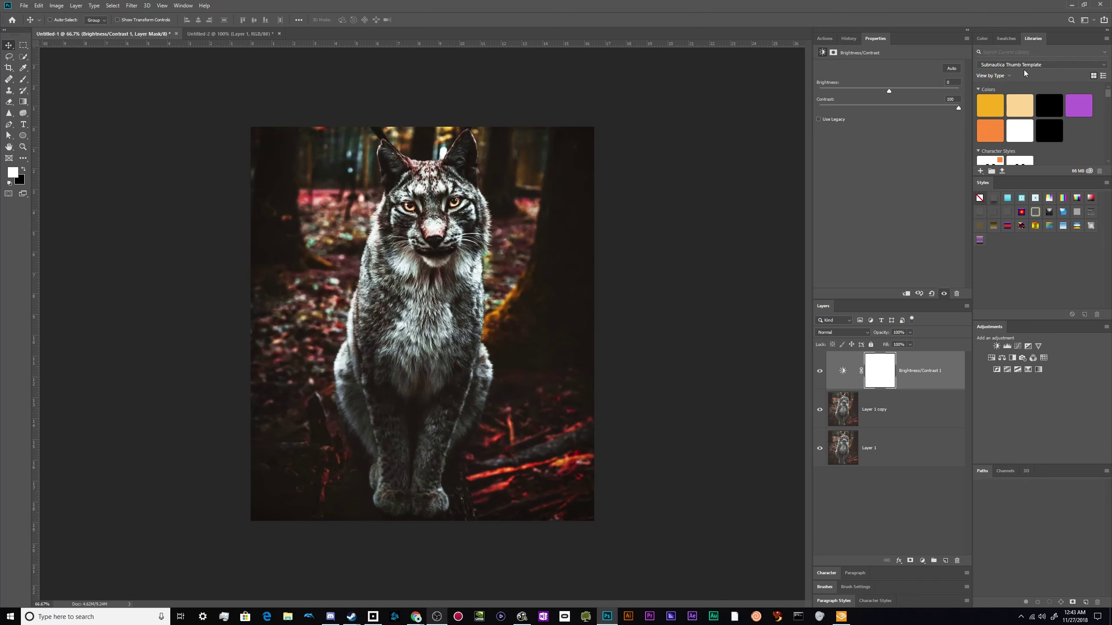
{"action": "left_click_drag", "start_coordinate": [957, 109], "coordinate": [892, 111]}
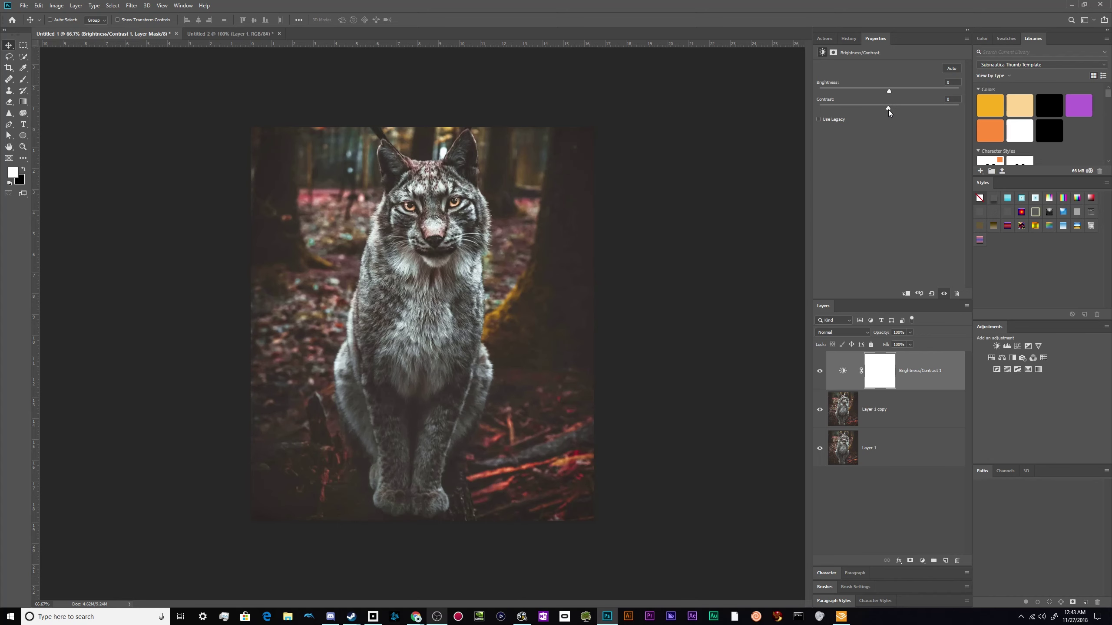
{"action": "left_click_drag", "start_coordinate": [890, 110], "coordinate": [954, 124]}
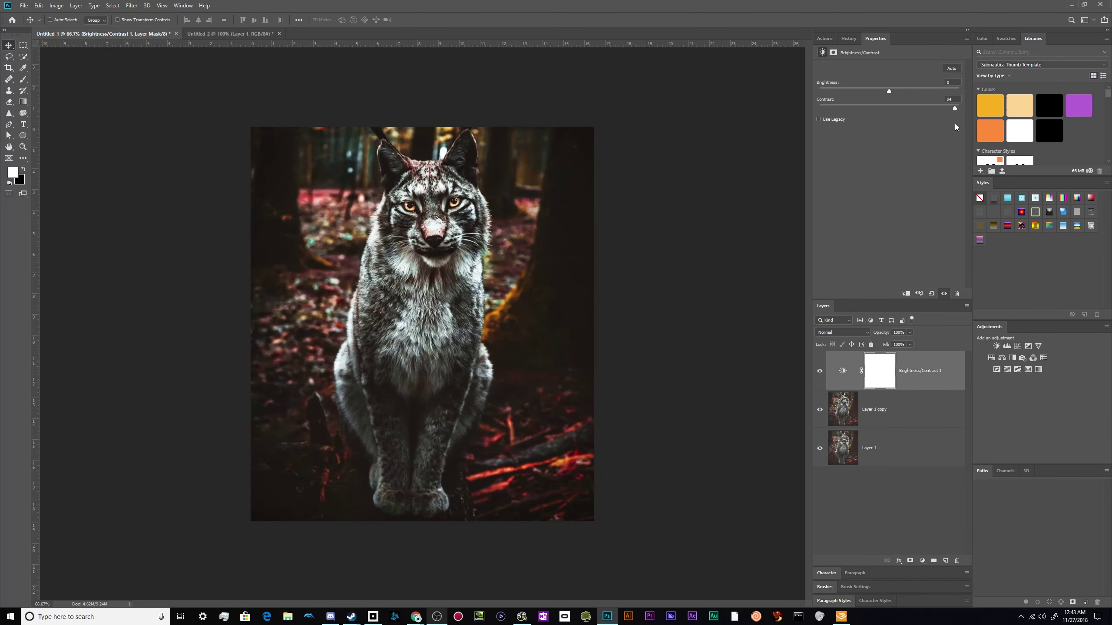
{"action": "left_click_drag", "start_coordinate": [956, 125], "coordinate": [895, 125]}
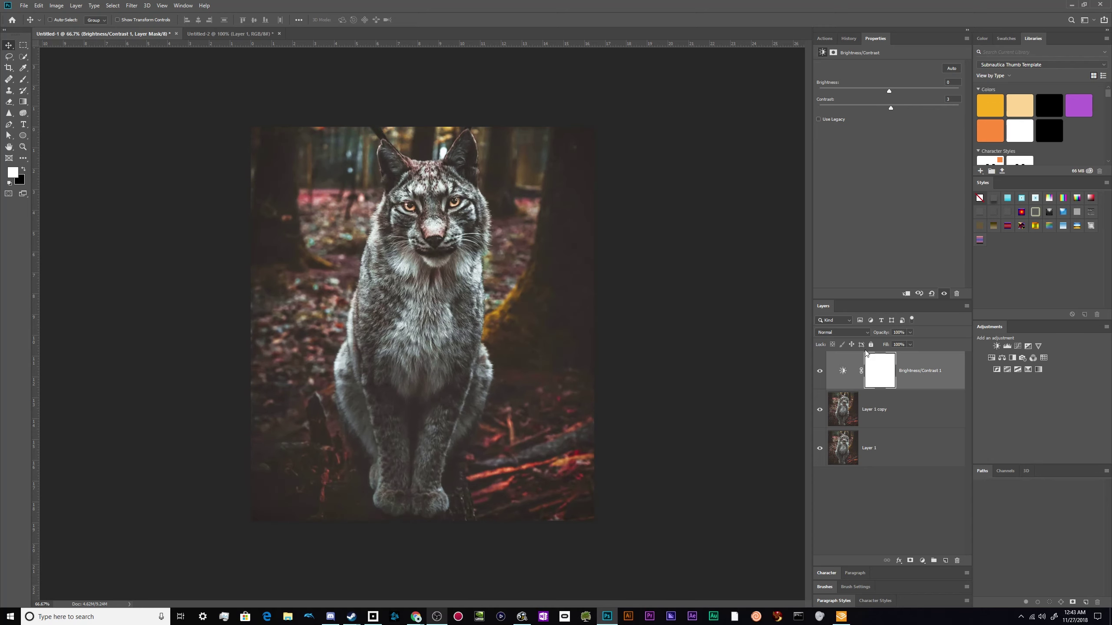
Delete the Brightness/Contrast adjustment layer.
{"action": "left_click", "coordinate": [935, 426]}
{"action": "left_click", "coordinate": [936, 387]}
{"action": "key", "text": "Delete"}
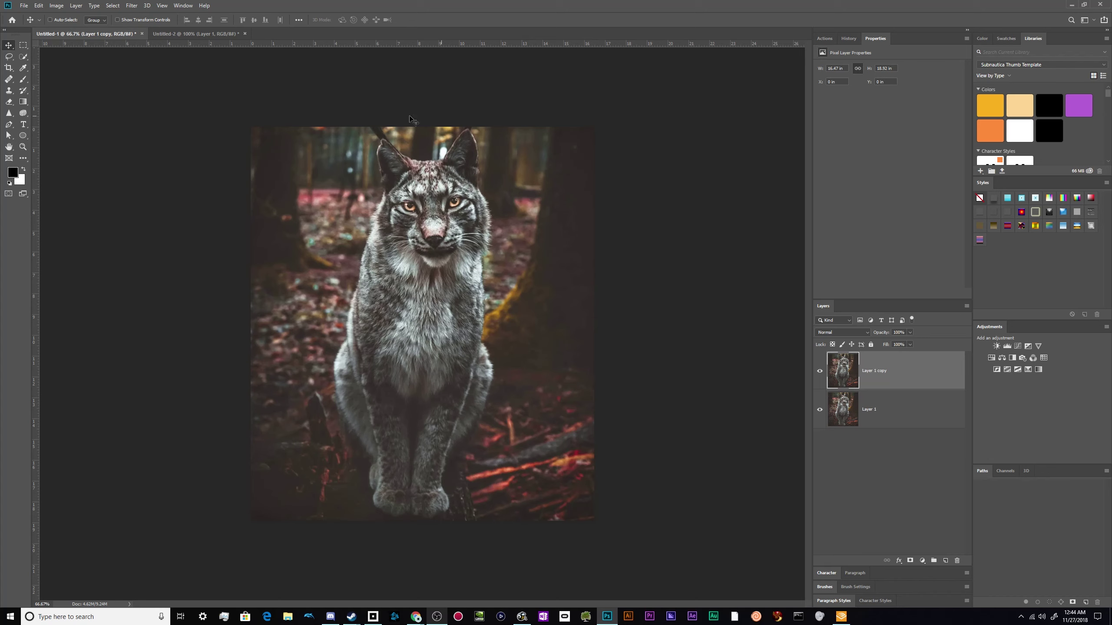
Open the Camera Raw Filter on the duplicated layer and widen its window for a larger preview.
{"action": "left_click", "coordinate": [131, 5]}
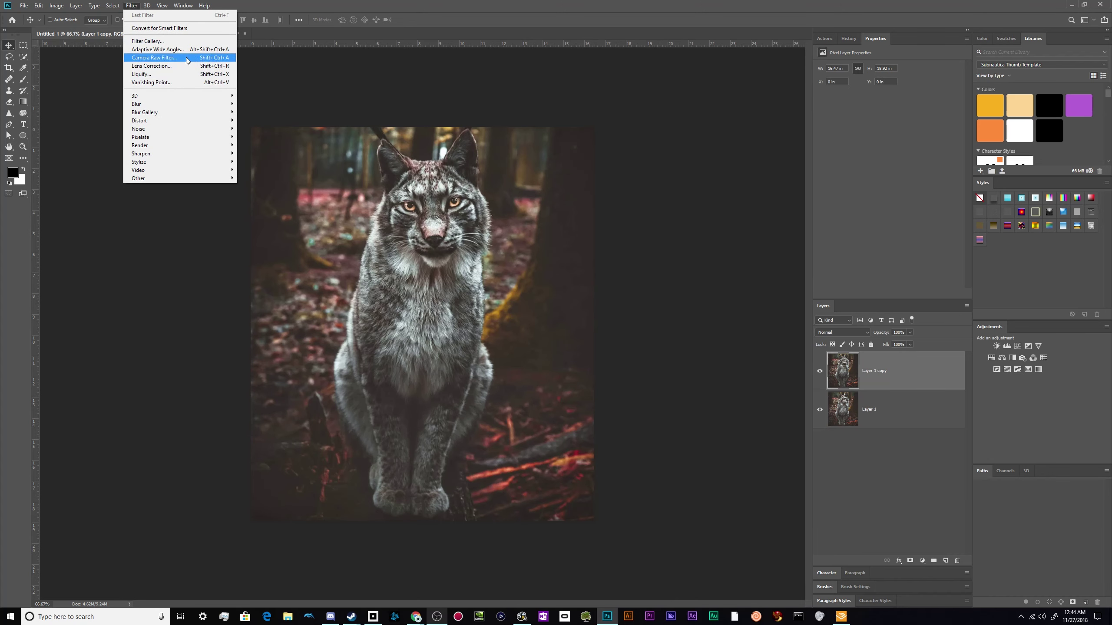
{"action": "left_click", "coordinate": [145, 60]}
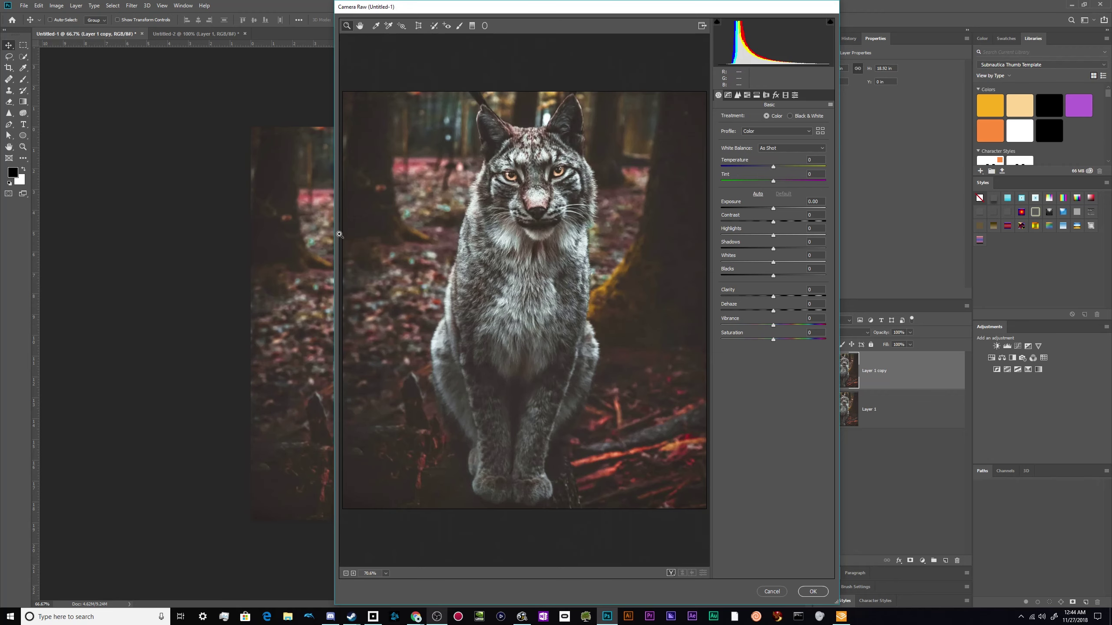
{"action": "left_click_drag", "start_coordinate": [339, 234], "coordinate": [205, 248]}
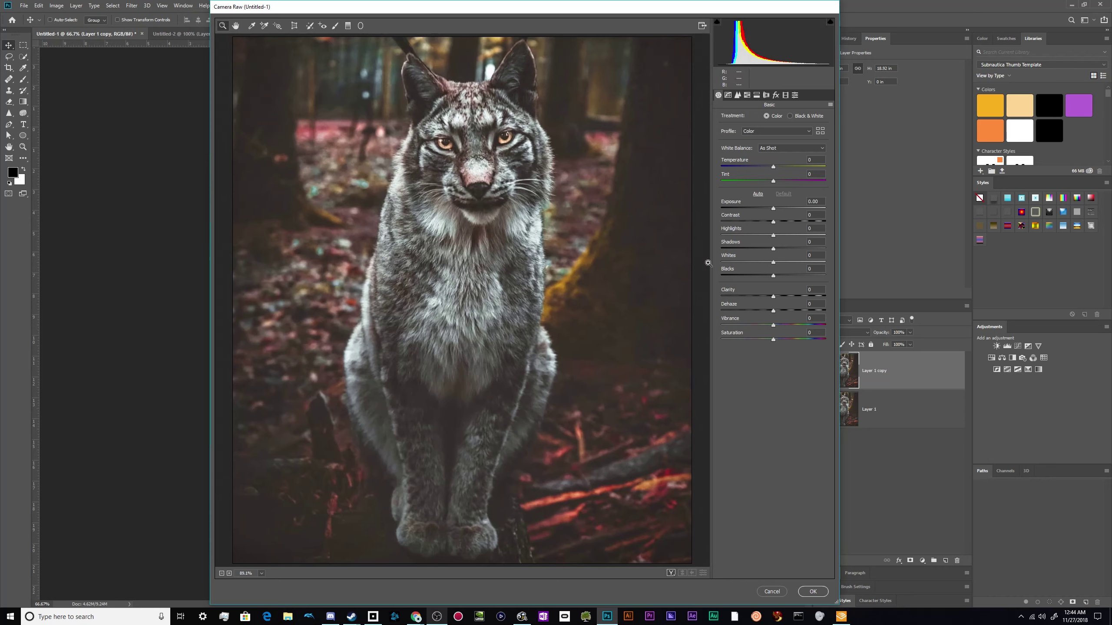
Try the automatic tone adjustment, reset it to the defaults, and test high Dehaze values.
{"action": "left_click", "coordinate": [760, 195]}
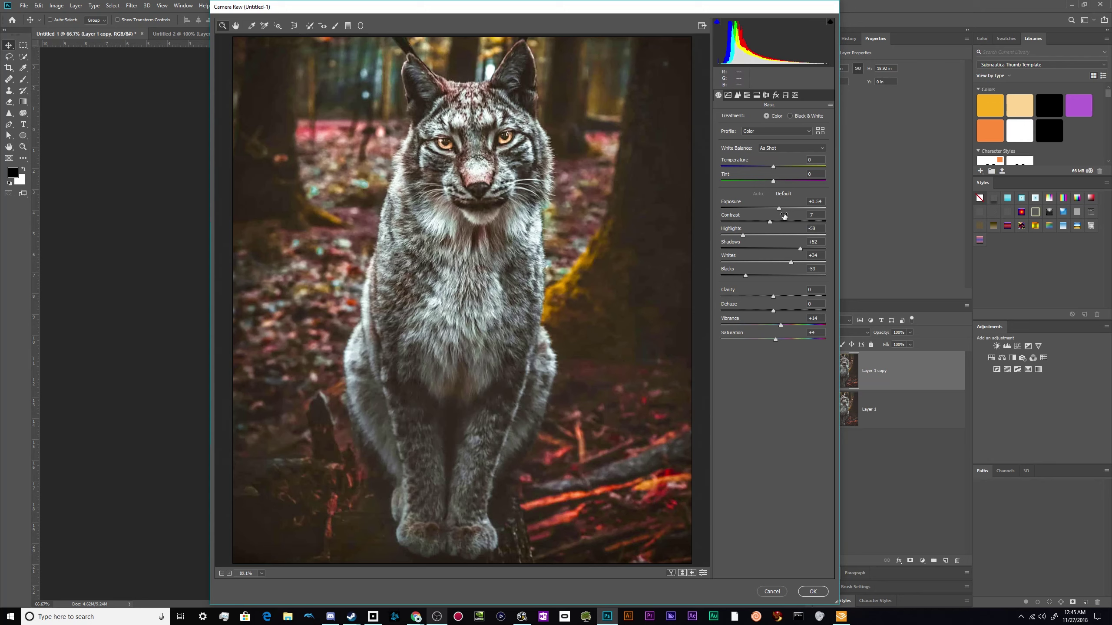
{"action": "left_click", "coordinate": [782, 192]}
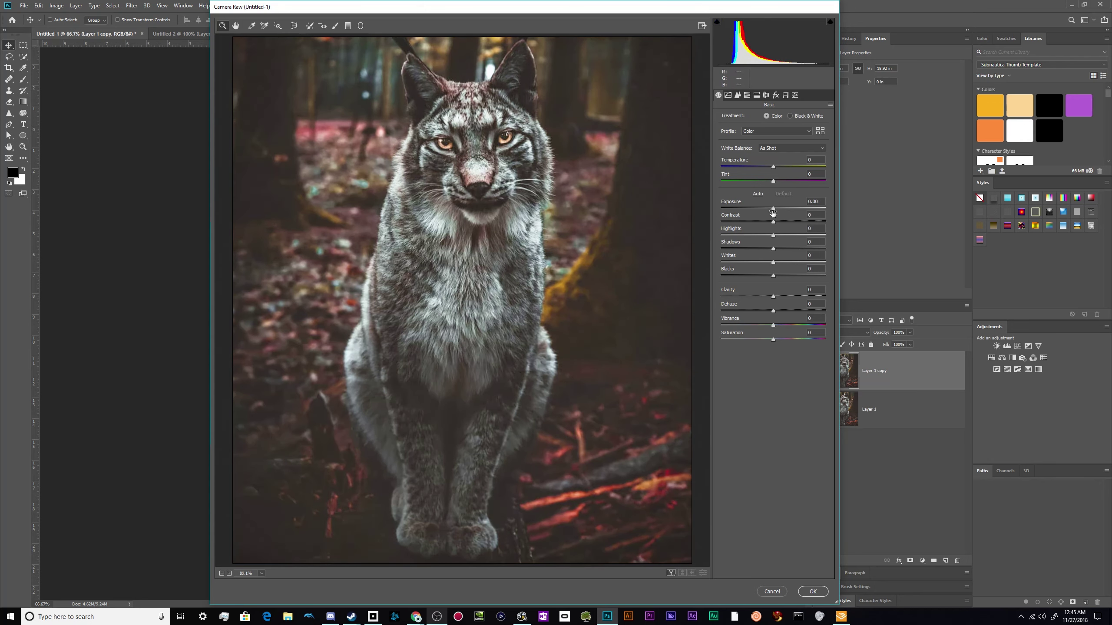
{"action": "mouse_move", "coordinate": [773, 221]}
{"action": "left_mouse_down"}
{"action": "mouse_move", "coordinate": [801, 224]}
{"action": "mouse_move", "coordinate": [775, 226]}
{"action": "left_mouse_up"}
{"action": "left_click_drag", "start_coordinate": [773, 310], "coordinate": [808, 314]}
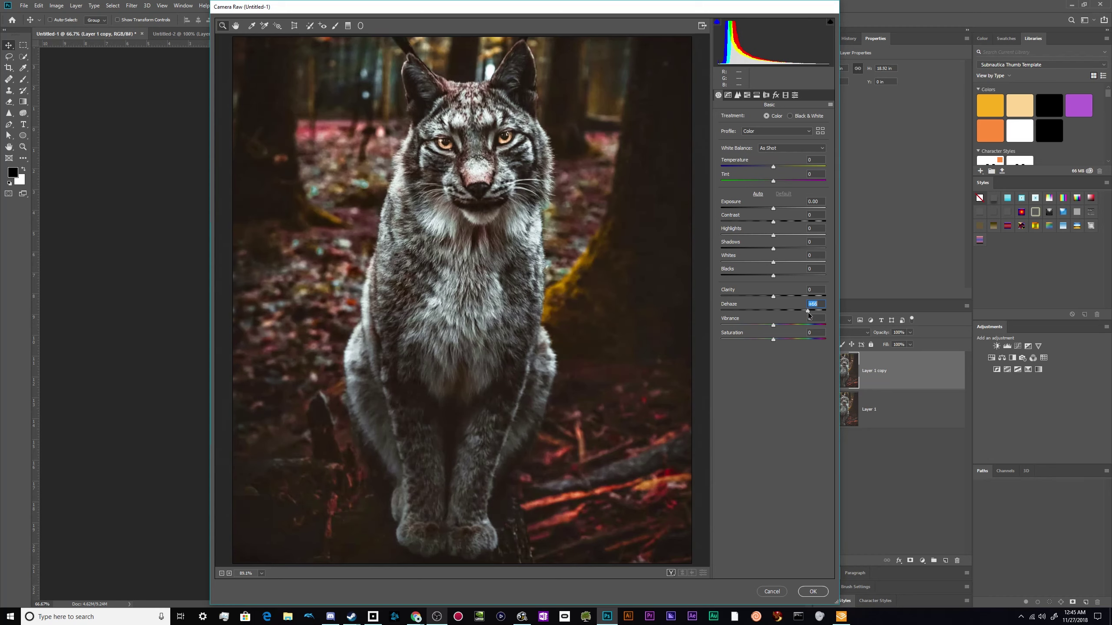
{"action": "mouse_move", "coordinate": [808, 314]}
{"action": "left_mouse_down"}
{"action": "mouse_move", "coordinate": [789, 315]}
{"action": "mouse_move", "coordinate": [821, 315]}
{"action": "left_mouse_up"}
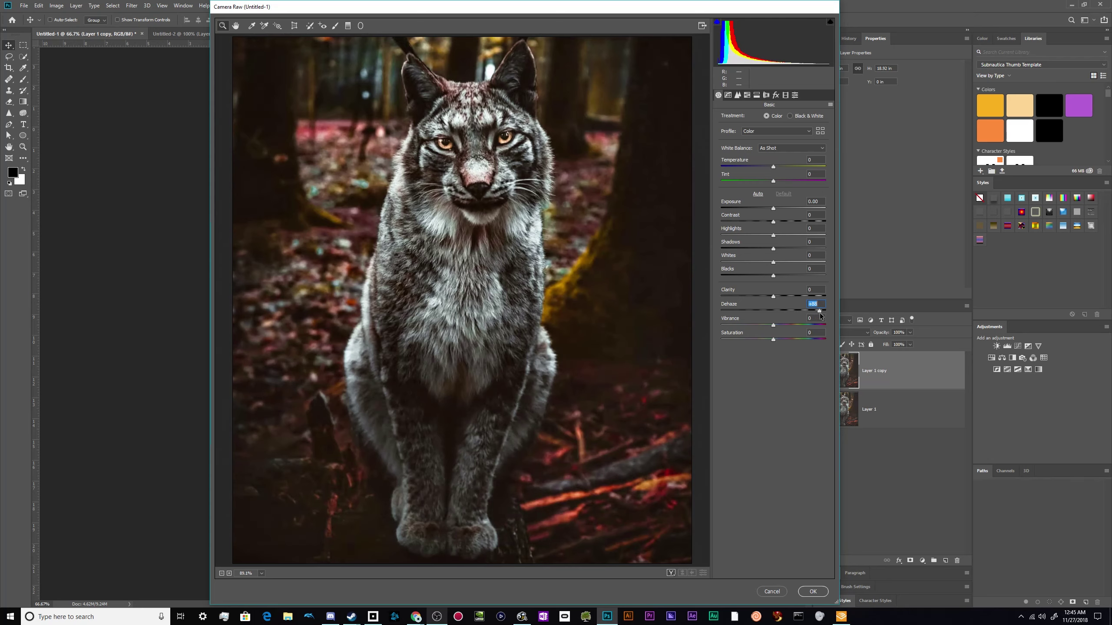
Set Dehaze to +3, Blacks to -59, Shadows to +72 and Exposure to about +0.45.
{"action": "left_click_drag", "start_coordinate": [820, 316], "coordinate": [742, 278]}
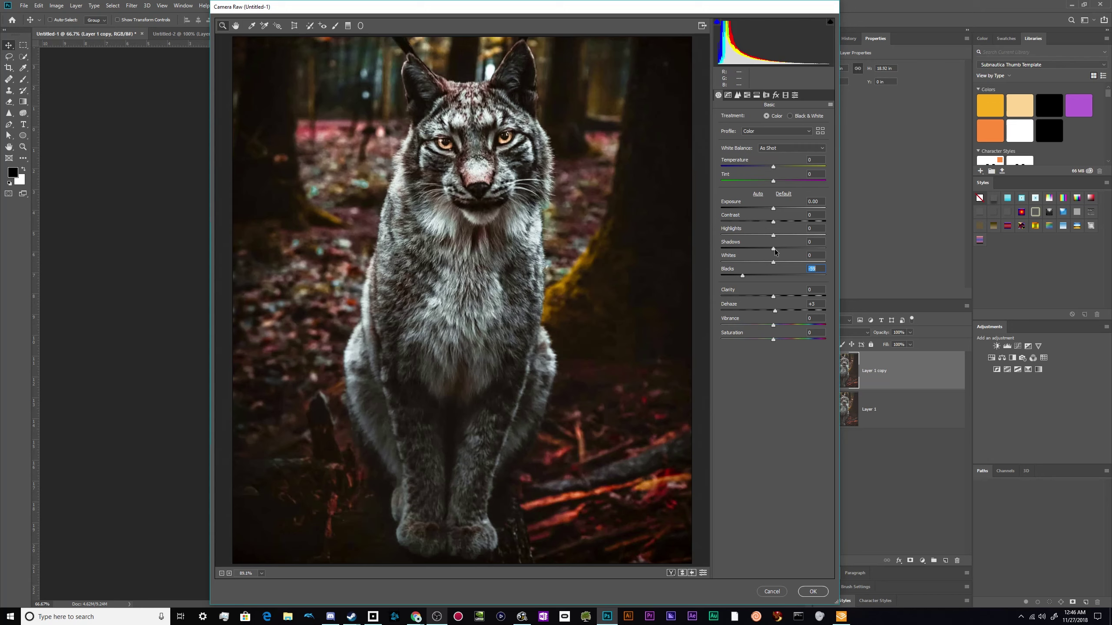
{"action": "left_click_drag", "start_coordinate": [774, 249], "coordinate": [811, 249]}
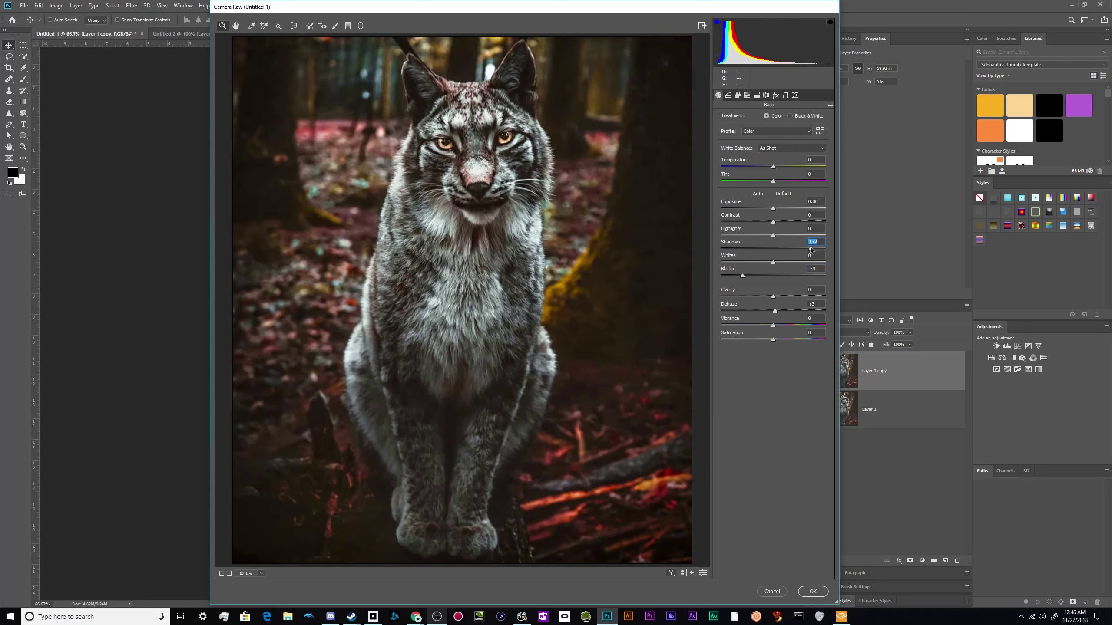
{"action": "left_click", "coordinate": [774, 208]}
{"action": "left_click_drag", "start_coordinate": [776, 208], "coordinate": [781, 209]}
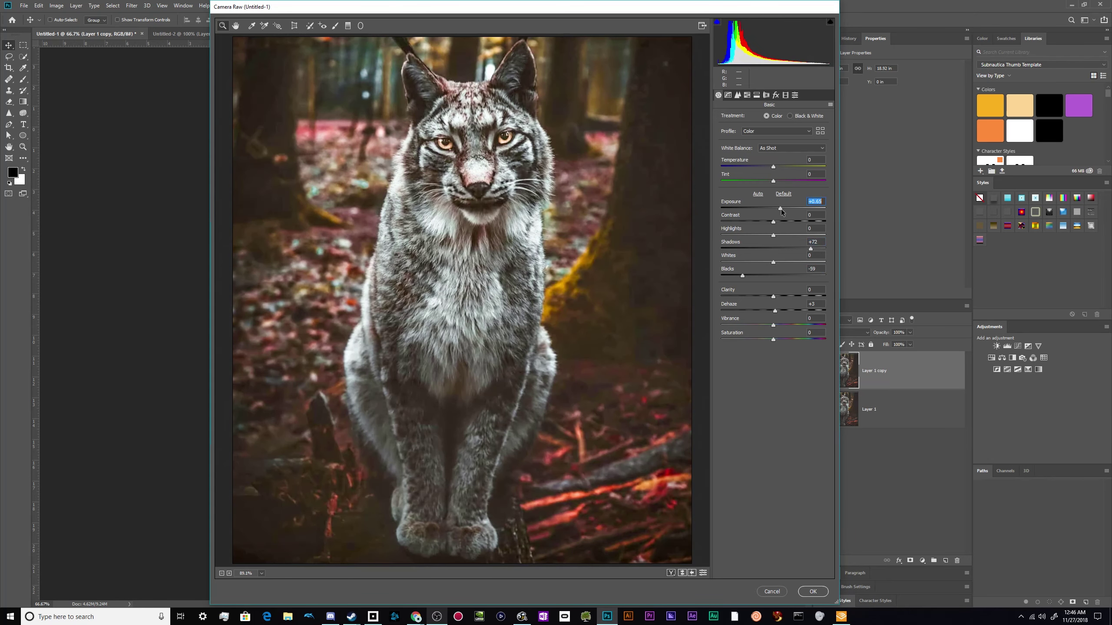
{"action": "double_click", "coordinate": [781, 208]}
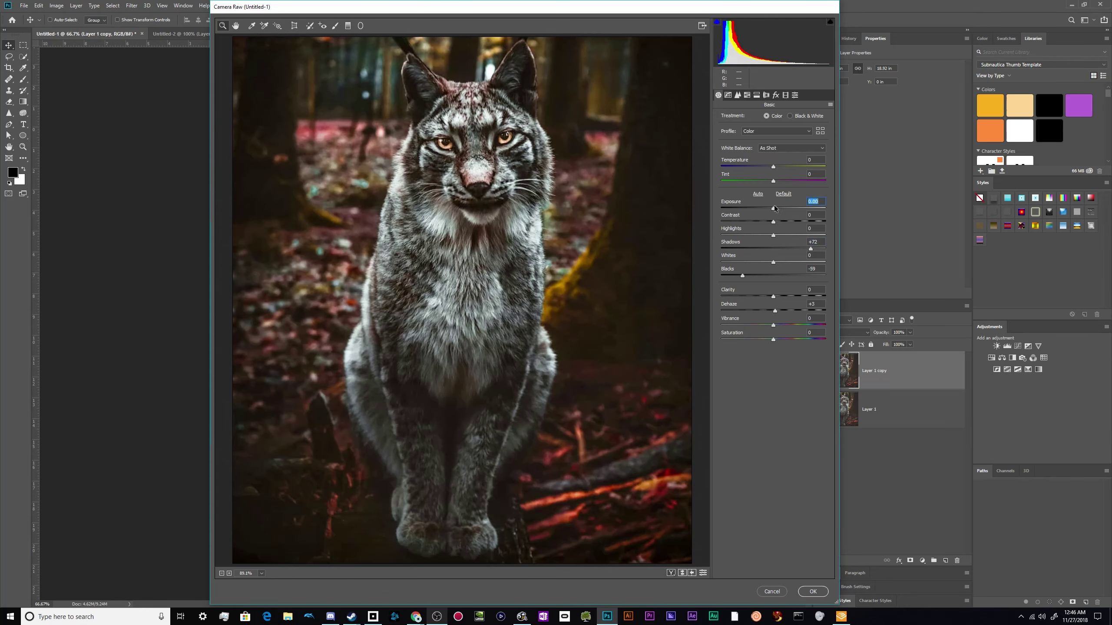
{"action": "left_click_drag", "start_coordinate": [774, 208], "coordinate": [779, 209]}
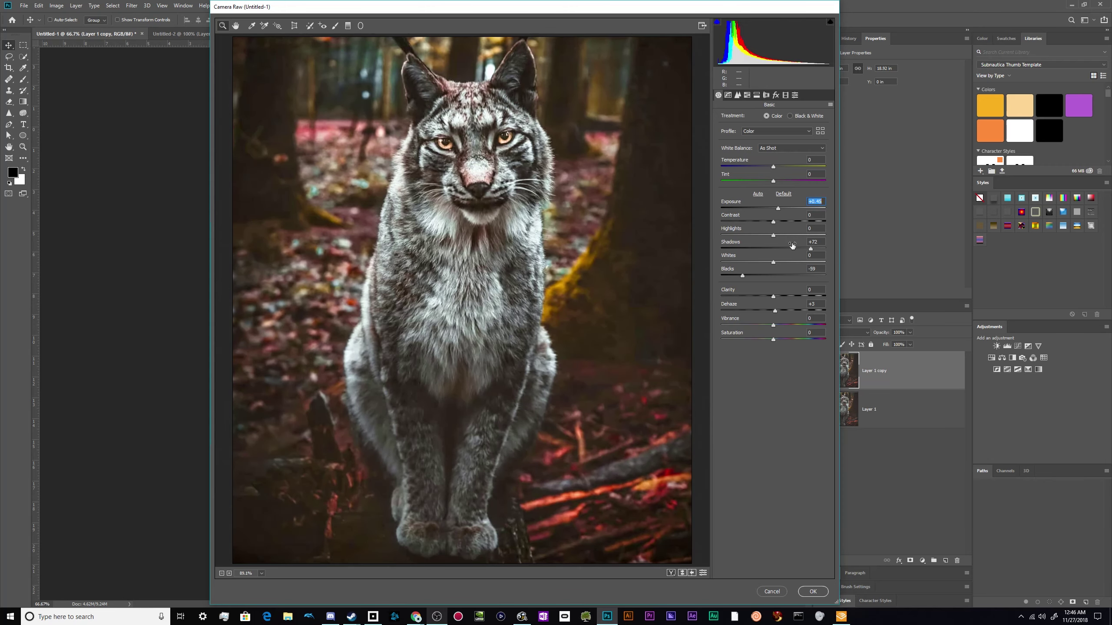
Refine the filter settings to Highlights -64, Whites +28, Blacks -63, Vibrance +12 and Clarity +1.
{"action": "left_click_drag", "start_coordinate": [744, 276], "coordinate": [782, 263]}
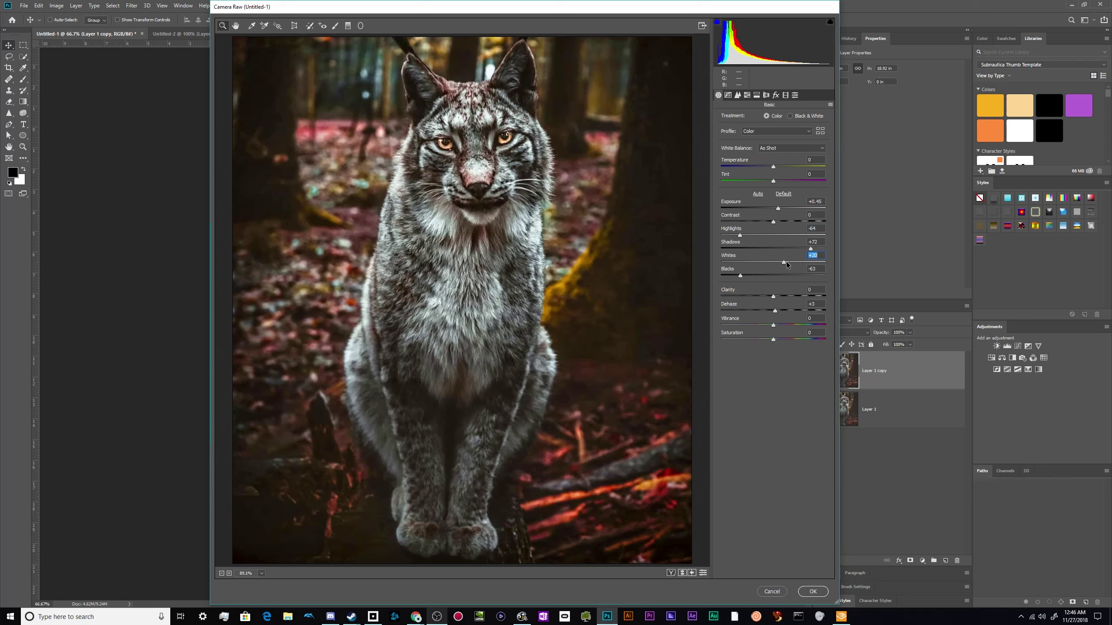
{"action": "left_click_drag", "start_coordinate": [785, 264], "coordinate": [789, 264]}
{"action": "mouse_move", "coordinate": [773, 326]}
{"action": "left_mouse_down"}
{"action": "mouse_move", "coordinate": [799, 326]}
{"action": "mouse_move", "coordinate": [779, 328]}
{"action": "left_mouse_up"}
{"action": "left_click_drag", "start_coordinate": [780, 325], "coordinate": [780, 326]}
{"action": "left_click_drag", "start_coordinate": [774, 298], "coordinate": [776, 299]}
{"action": "left_click_drag", "start_coordinate": [778, 299], "coordinate": [780, 302]}
Try the Default and Auto settings against the custom adjustments, and undo back to the custom values.
{"action": "left_click", "coordinate": [784, 195]}
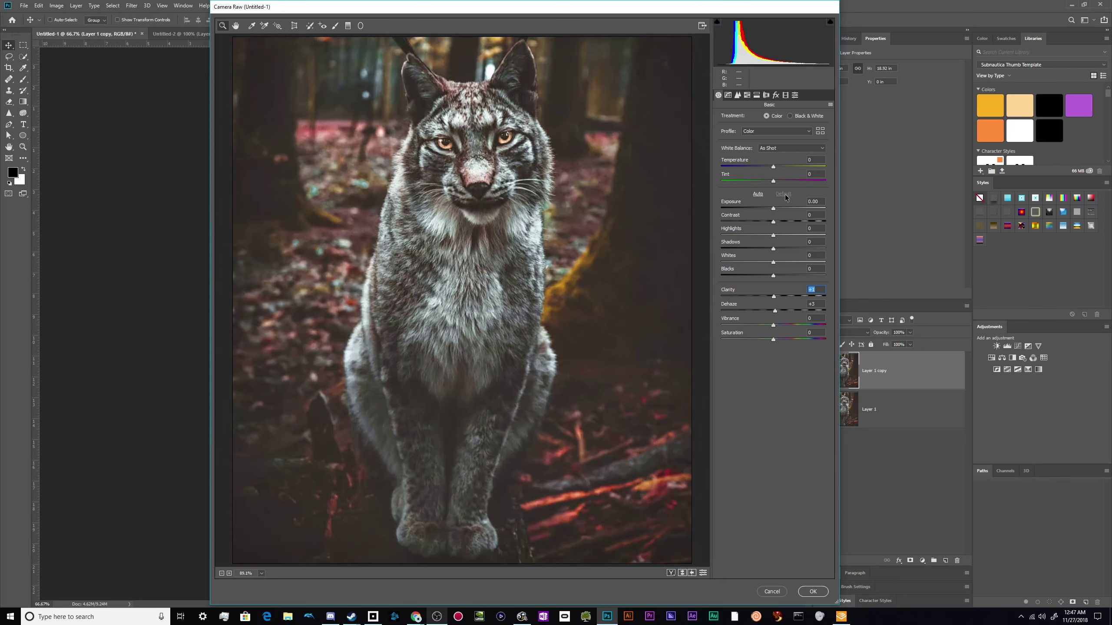
{"action": "left_click", "coordinate": [758, 194]}
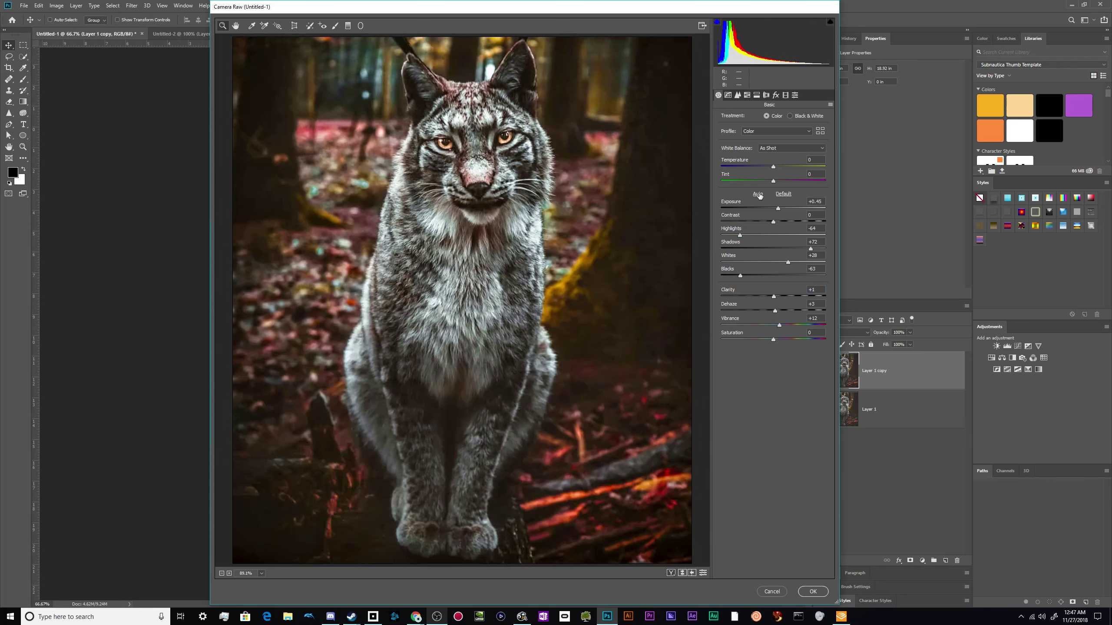
{"action": "left_click", "coordinate": [759, 195]}
{"action": "left_click", "coordinate": [758, 195]}
{"action": "left_click", "coordinate": [757, 195]}
{"action": "key", "text": "ctrl+z"}
Apply the Camera Raw adjustments to the duplicated layer.
{"action": "left_click", "coordinate": [812, 592]}
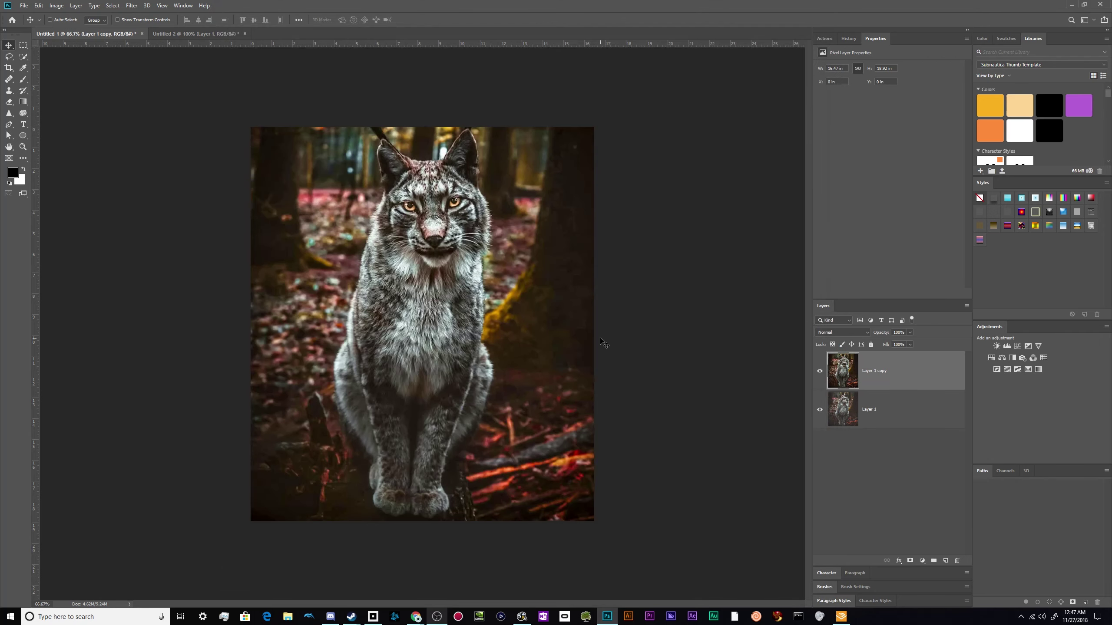
Compare the filtered copy with the original photo by repeatedly hiding and showing the copy.
{"action": "left_click", "coordinate": [819, 371]}
{"action": "left_click", "coordinate": [817, 372]}
{"action": "left_click", "coordinate": [818, 372]}
{"action": "left_click", "coordinate": [817, 371]}
{"action": "left_click", "coordinate": [818, 371]}
{"action": "left_click", "coordinate": [817, 371]}
Examine the mossy tree trunk up close, and compare the whole image with and without the filtered layer.
{"action": "scroll", "coordinate": [560, 312], "scroll_direction": "up", "scroll_amount": 10}
{"action": "scroll", "coordinate": [569, 350], "scroll_direction": "down", "scroll_amount": 3}
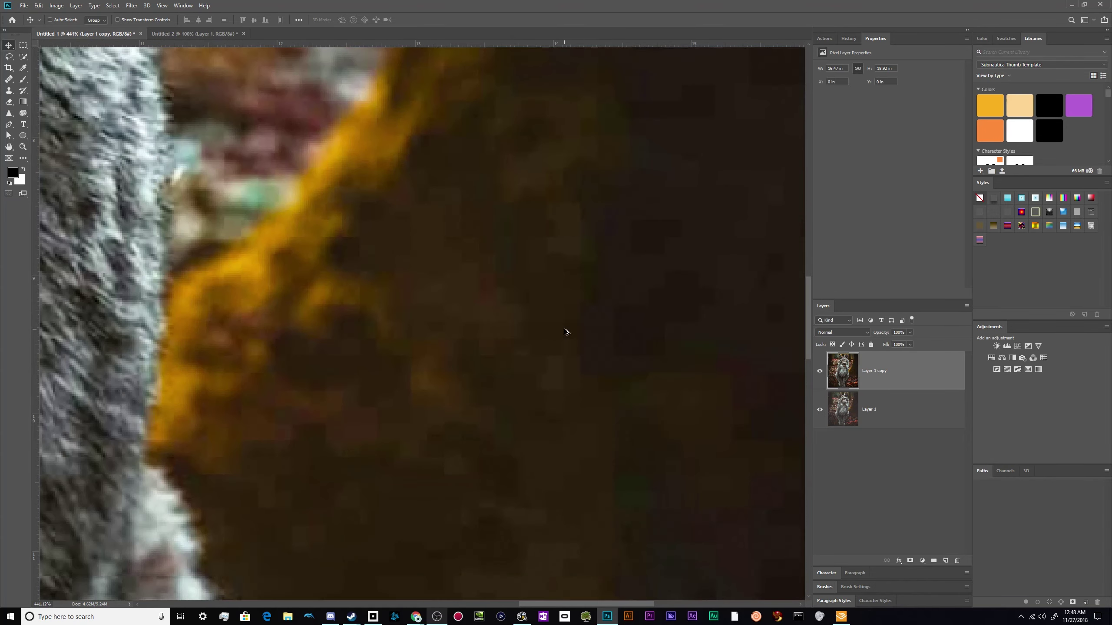
{"action": "scroll", "coordinate": [447, 262], "scroll_direction": "down", "scroll_amount": 6}
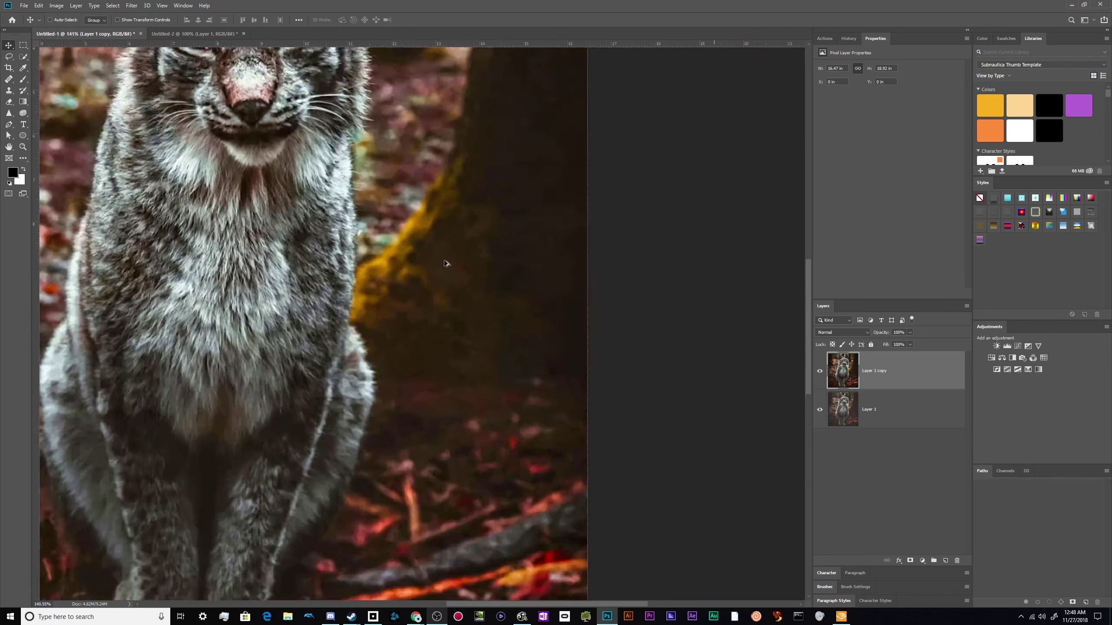
{"action": "scroll", "coordinate": [446, 263], "scroll_direction": "down", "scroll_amount": 1}
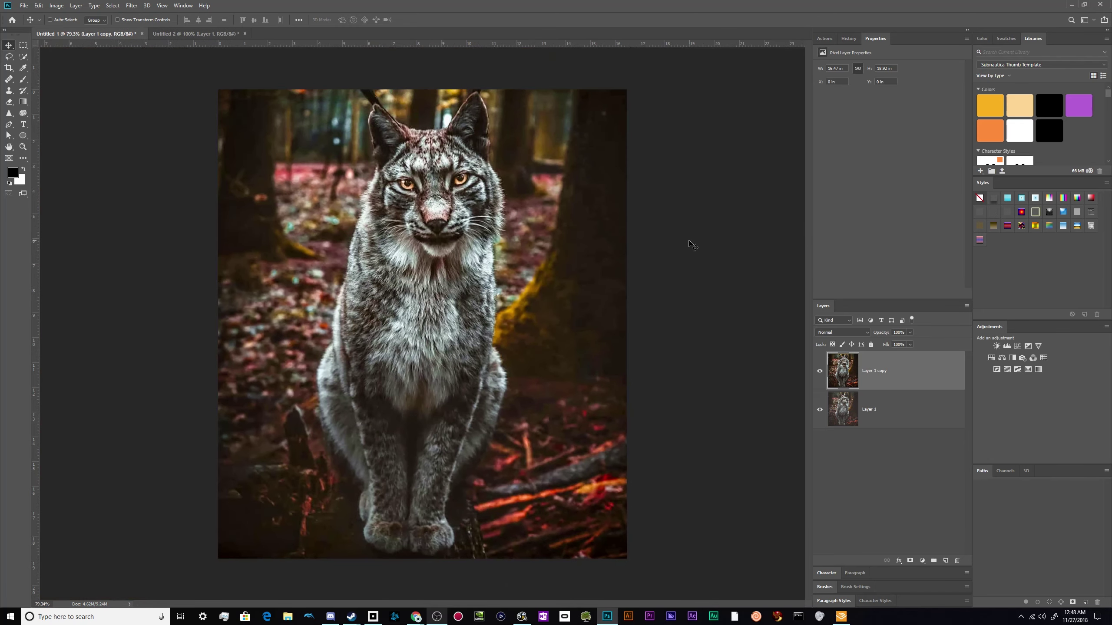
{"action": "left_click", "coordinate": [820, 371]}
{"action": "left_click", "coordinate": [821, 371]}
{"action": "left_click", "coordinate": [820, 370]}
{"action": "left_click", "coordinate": [823, 372]}
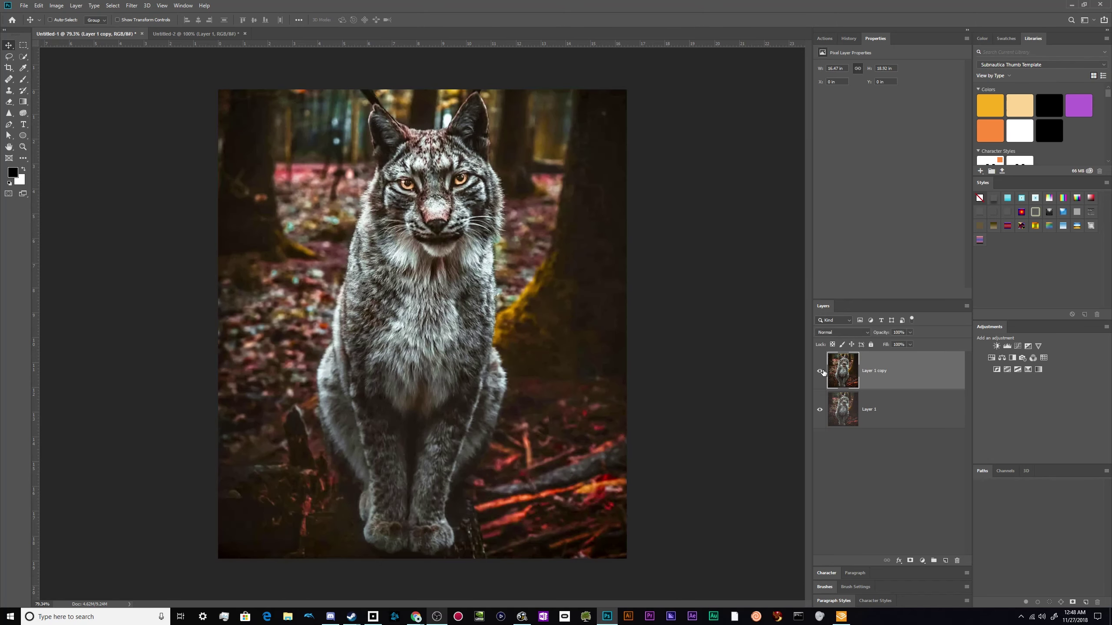